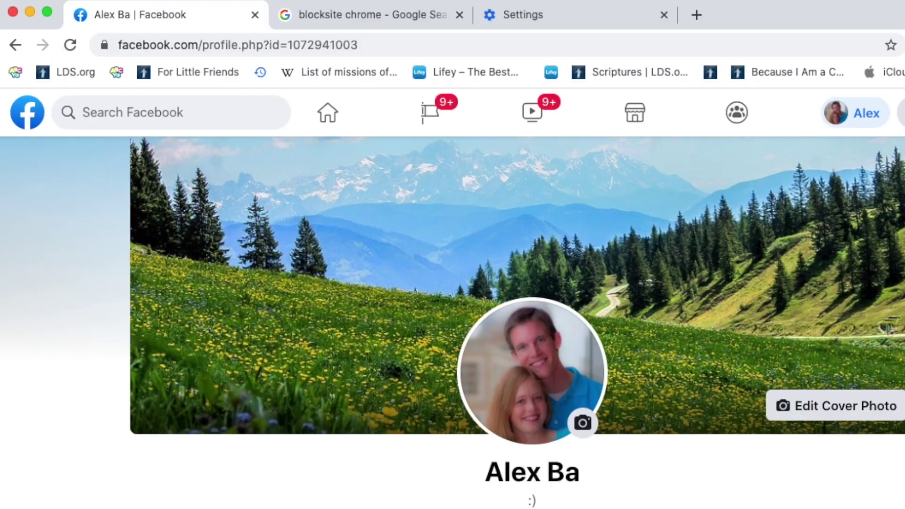
pyautogui.click(105, 45)
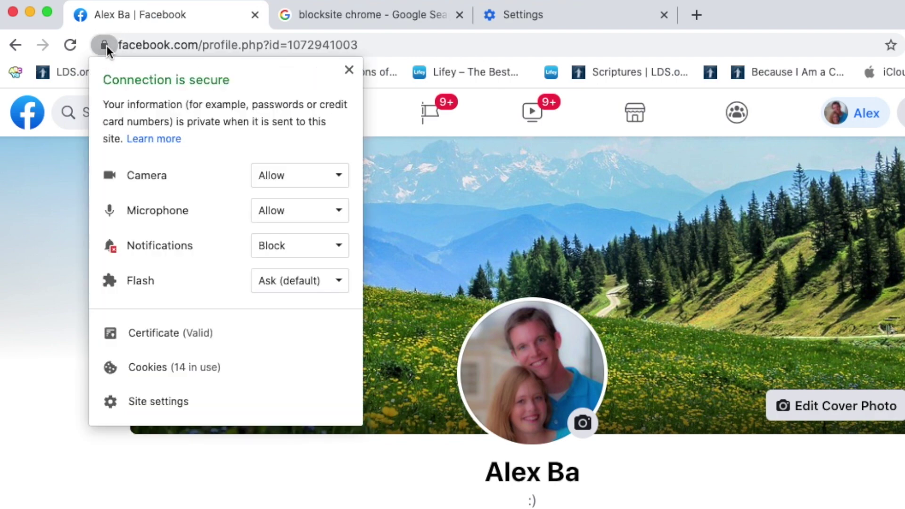
pyautogui.click(164, 403)
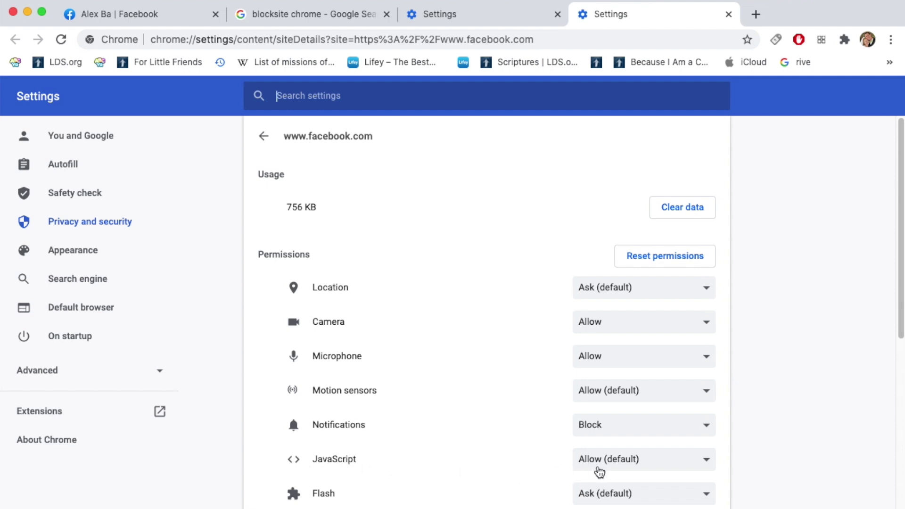
pyautogui.click(603, 463)
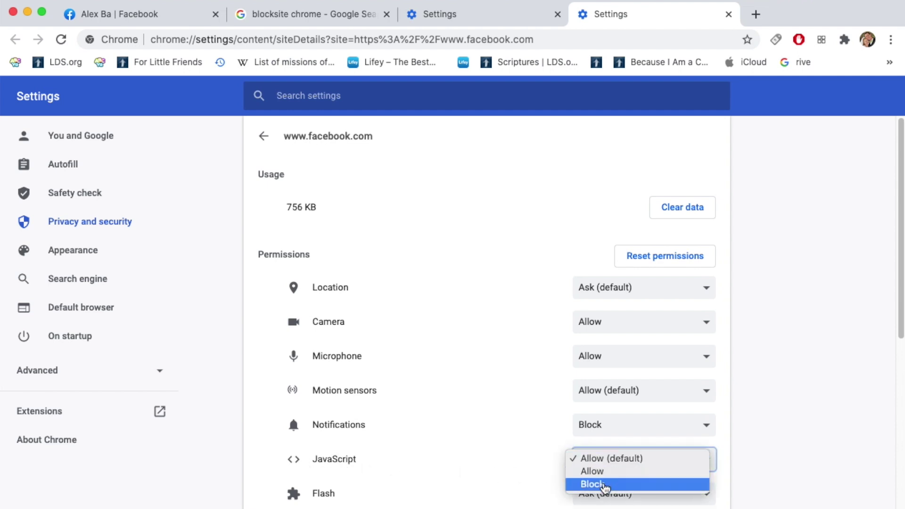
pyautogui.click(606, 483)
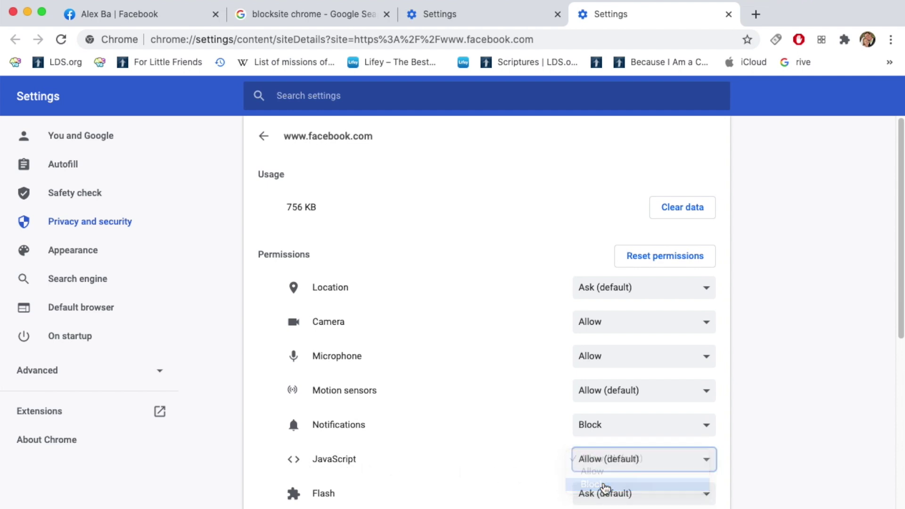
# Step: Reload the Facebook profile tab so it comes up blank with JavaScript blocked
pyautogui.click(122, 19)
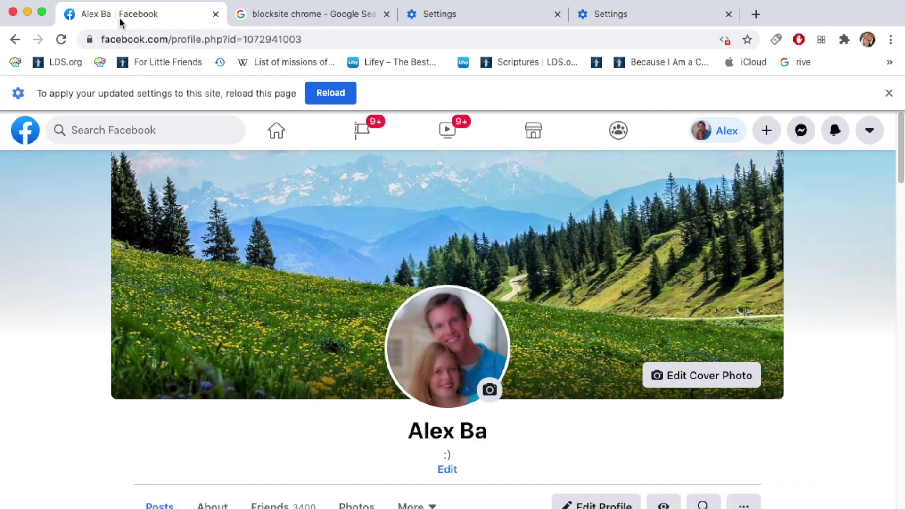
pyautogui.click(61, 41)
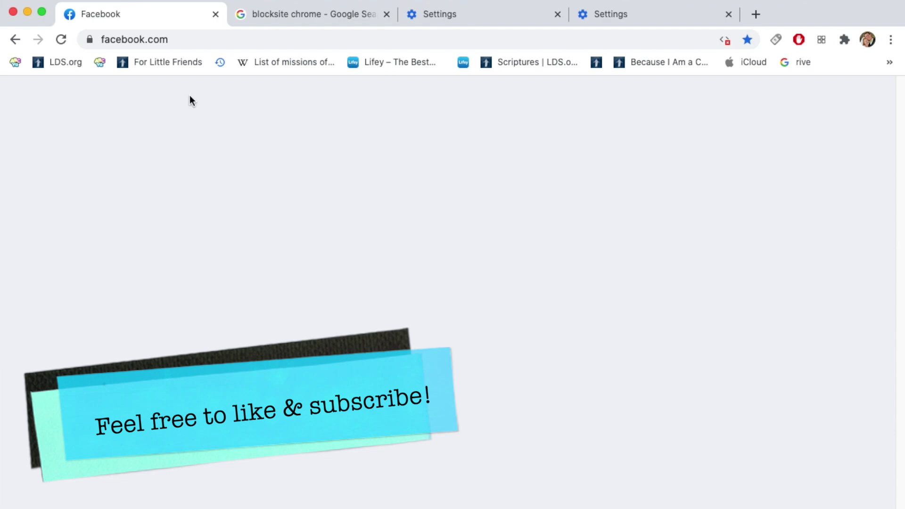
# Step: Navigate to youtube.com from the address bar
pyautogui.click(180, 40)
pyautogui.write('youtube')
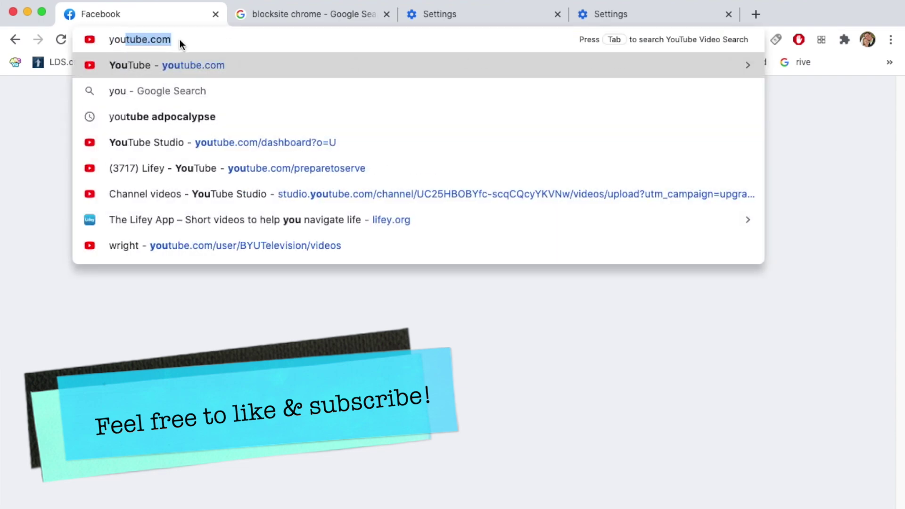
pyautogui.press('Return')
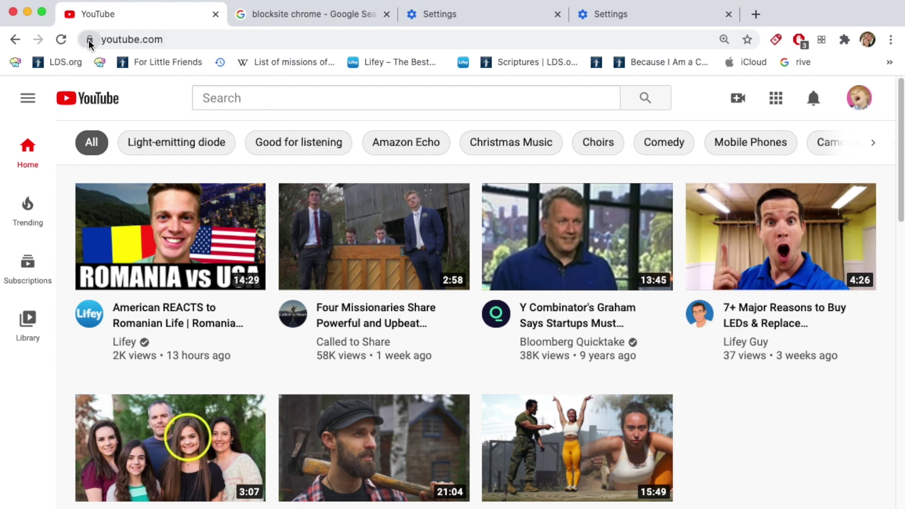
pyautogui.click(89, 40)
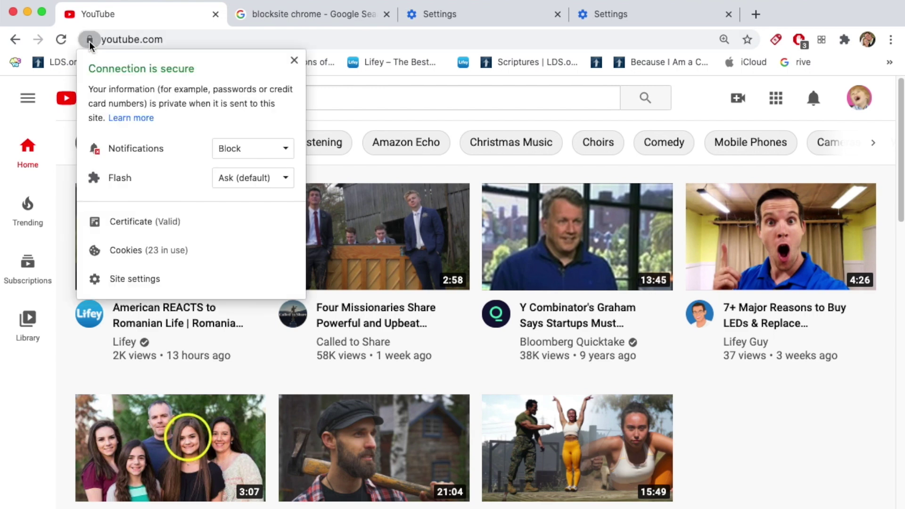
pyautogui.click(151, 282)
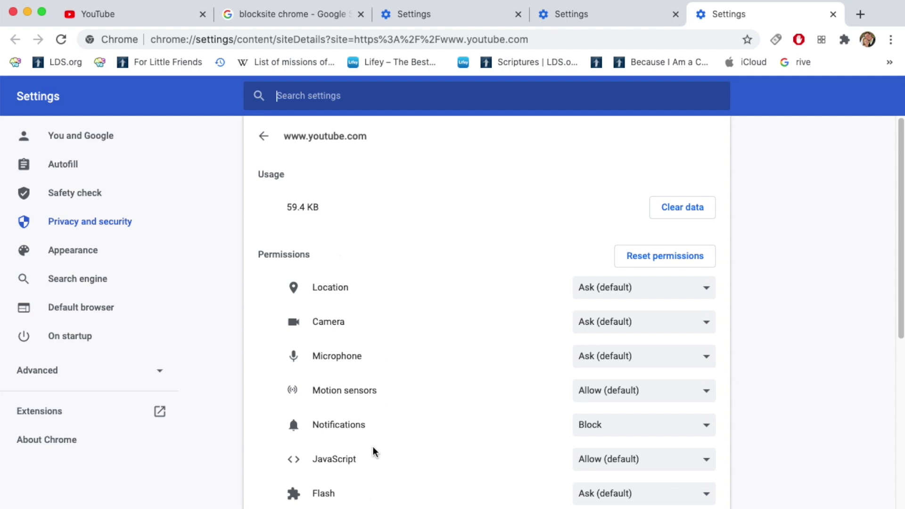
pyautogui.click(601, 459)
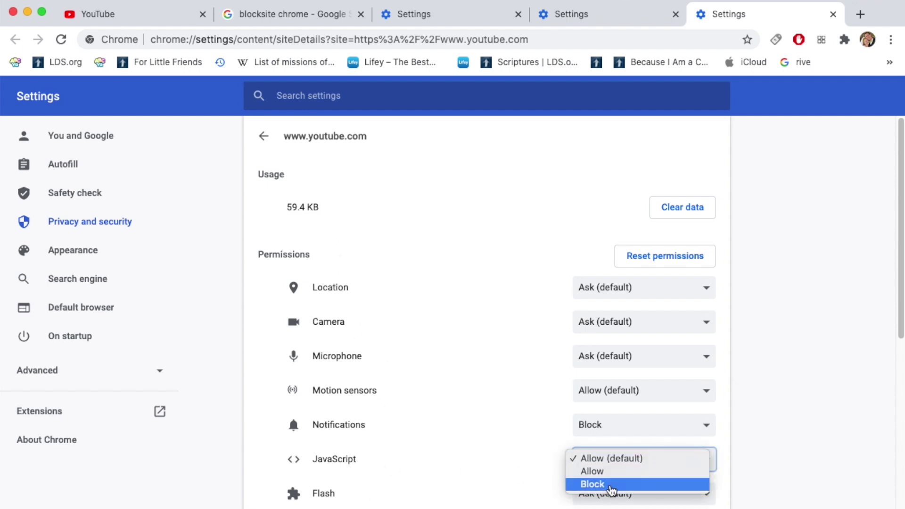
pyautogui.click(609, 485)
# Step: Reload YouTube and test that a thumbnail, the header and the logo no longer respond
pyautogui.click(137, 16)
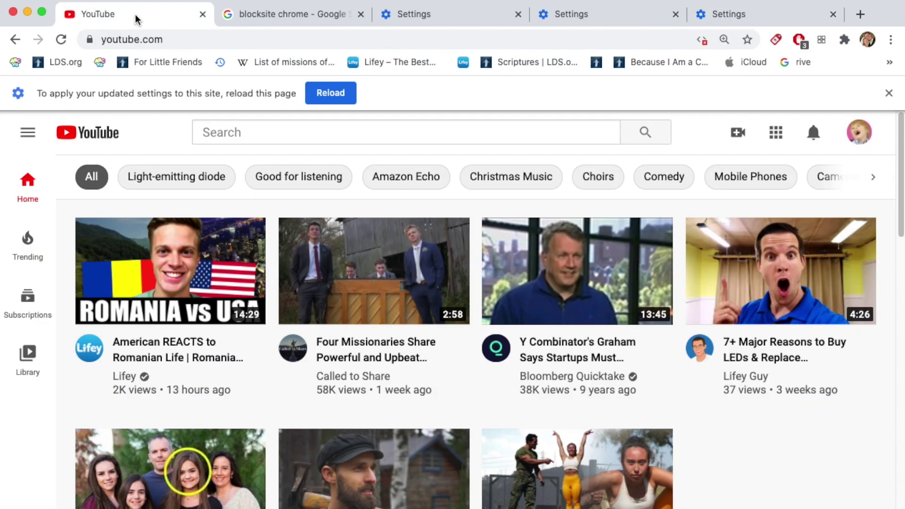
pyautogui.click(61, 40)
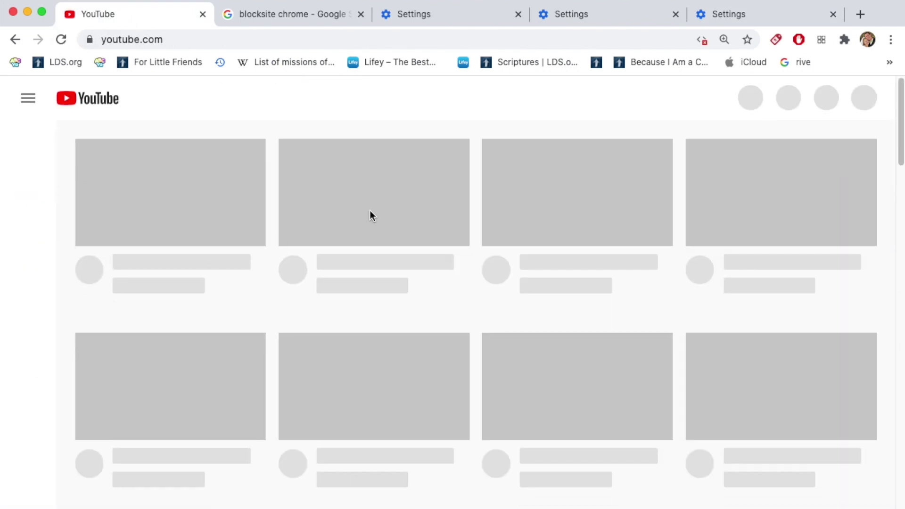
pyautogui.click(784, 203)
pyautogui.click(769, 101)
pyautogui.click(78, 101)
pyautogui.click(89, 41)
pyautogui.click(156, 317)
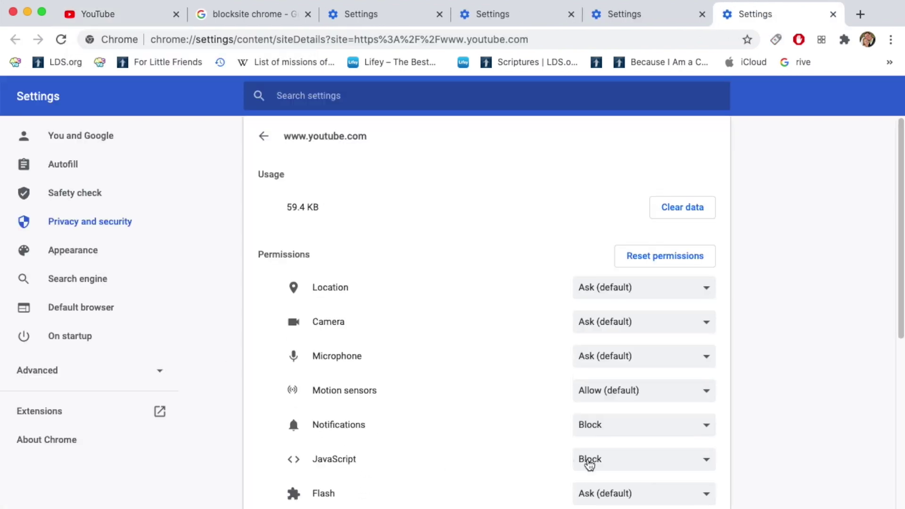
pyautogui.click(593, 461)
pyautogui.click(607, 438)
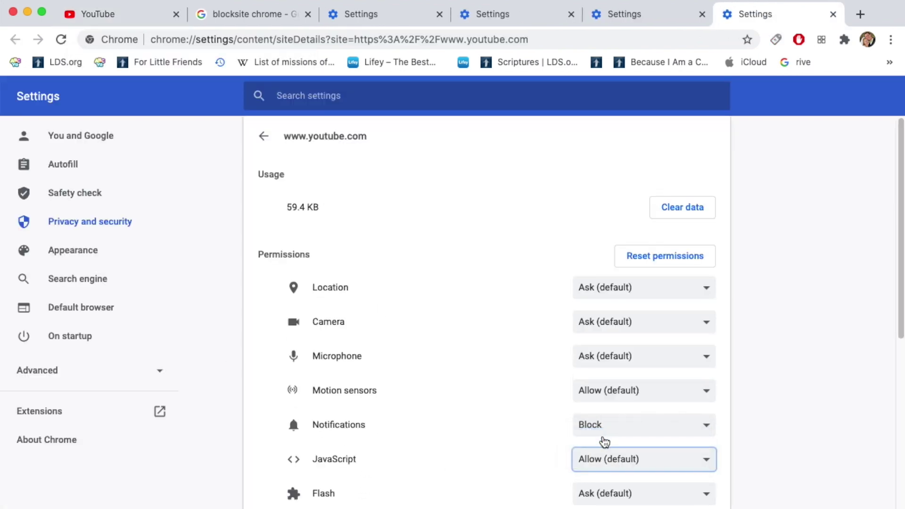
pyautogui.click(118, 14)
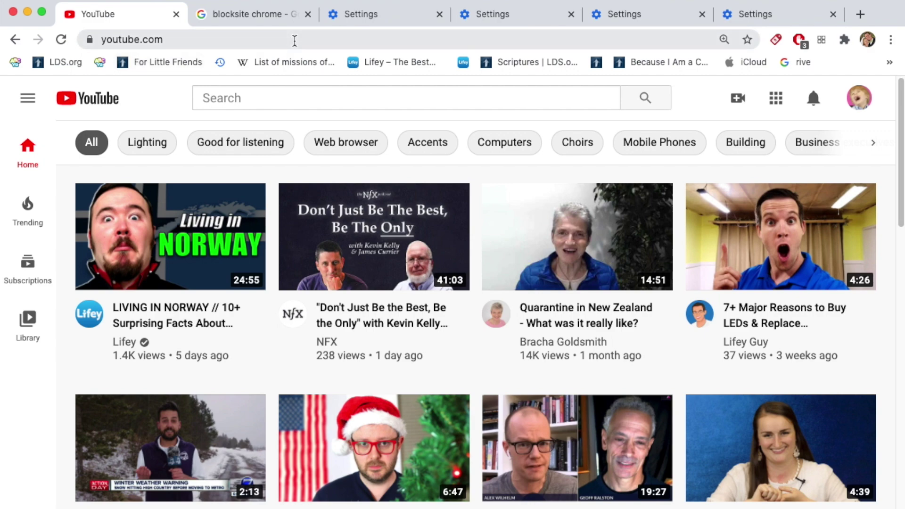
# Step: Add BlockSite - Stay Focused & Control Your Time to Chrome from its Web Store page
pyautogui.click(261, 16)
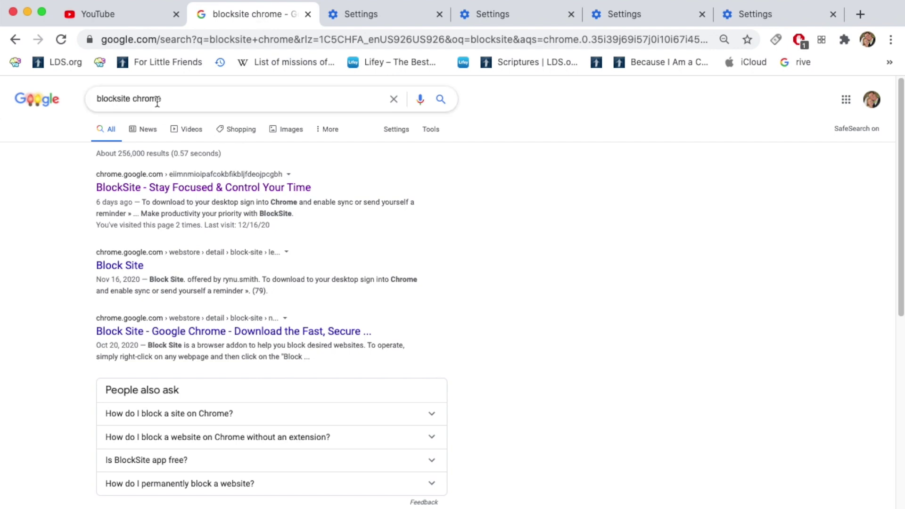
pyautogui.click(161, 190)
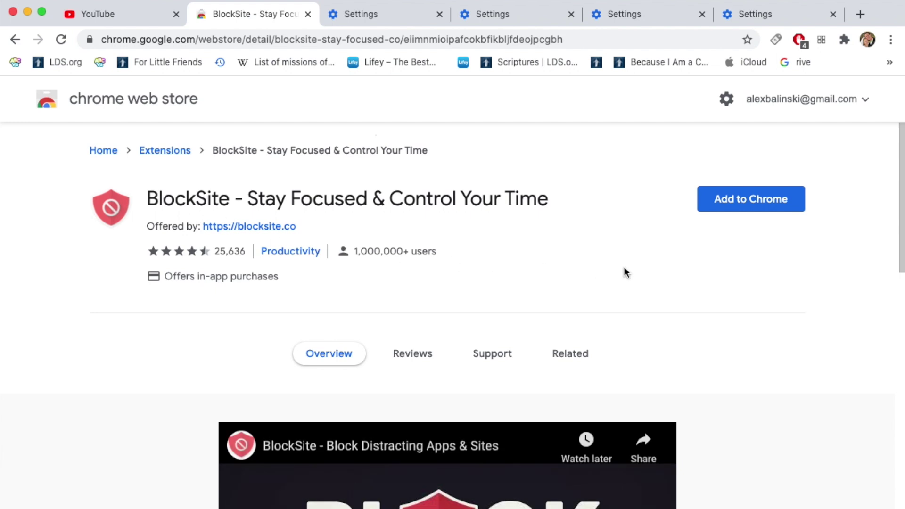
pyautogui.click(738, 203)
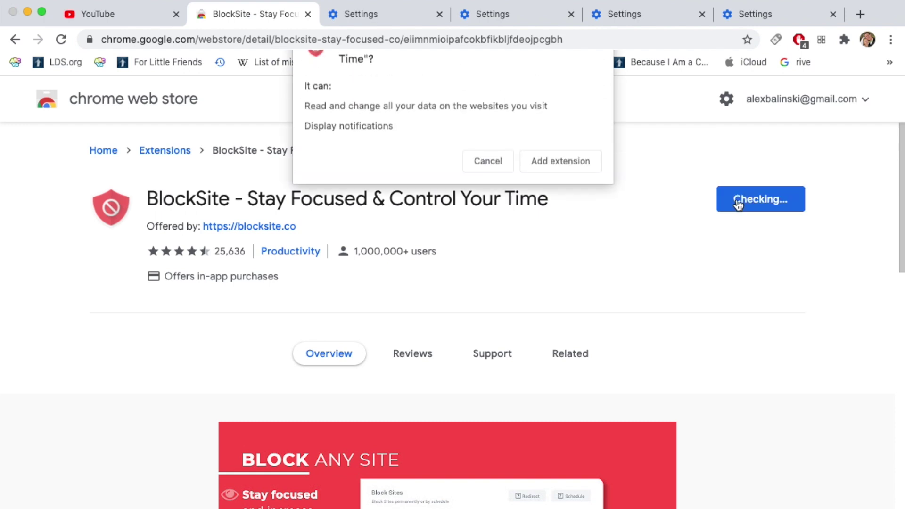
pyautogui.click(558, 191)
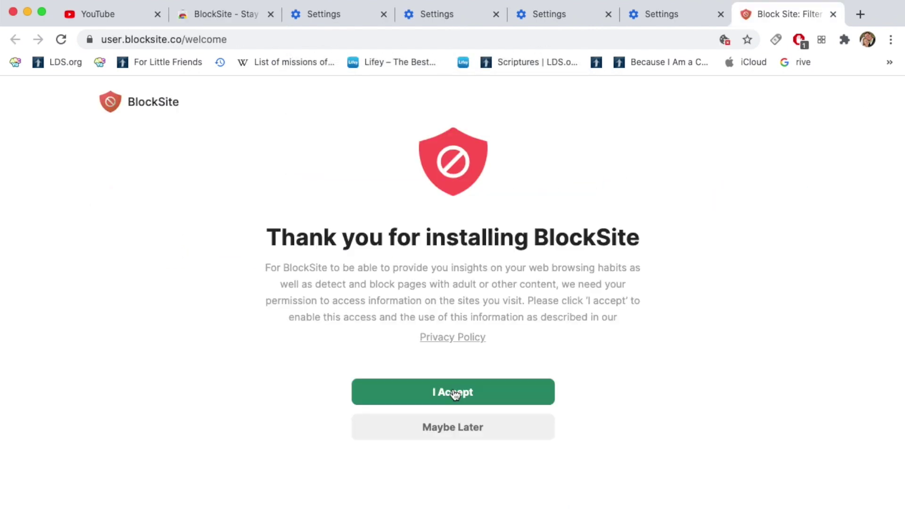
# Step: Accept BlockSite's site-information access request and skip the Choose a plan offer
pyautogui.click(527, 394)
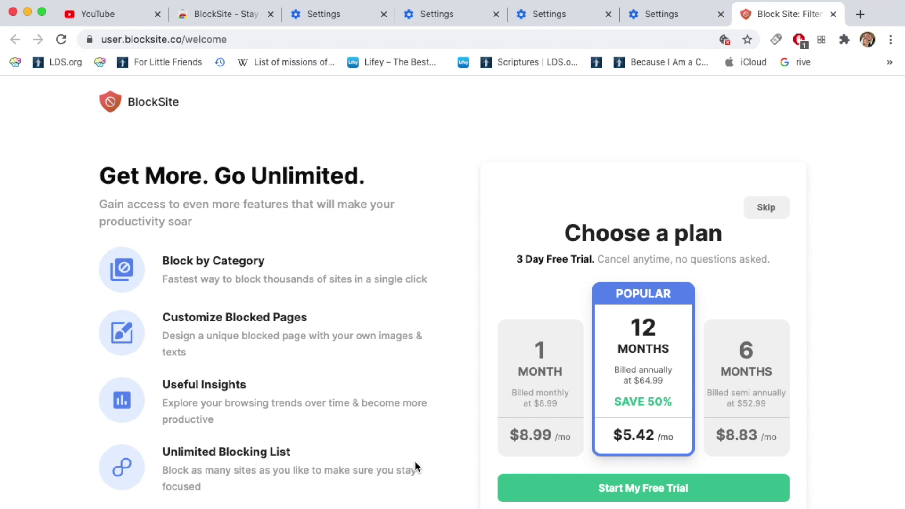
pyautogui.click(772, 211)
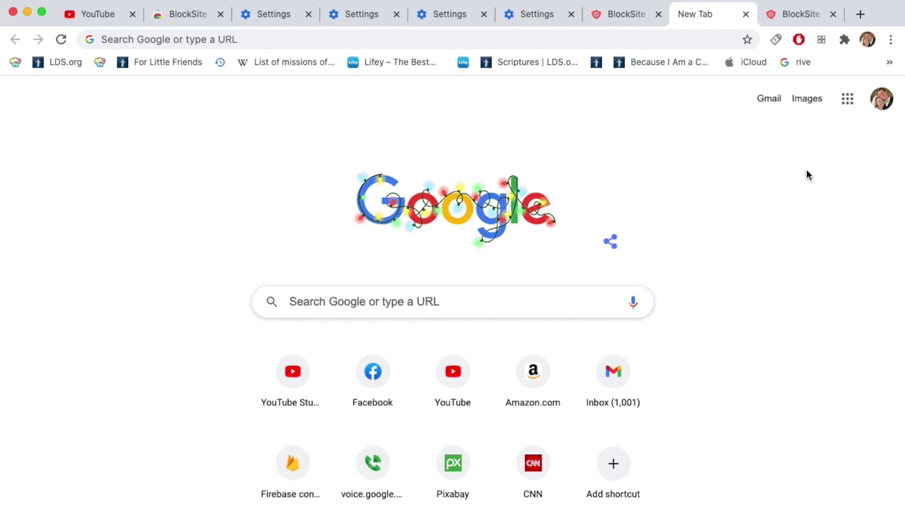
# Step: Reach BlockSite's Block Sites page from the Extensions menu and its popup's gear icon
pyautogui.click(845, 45)
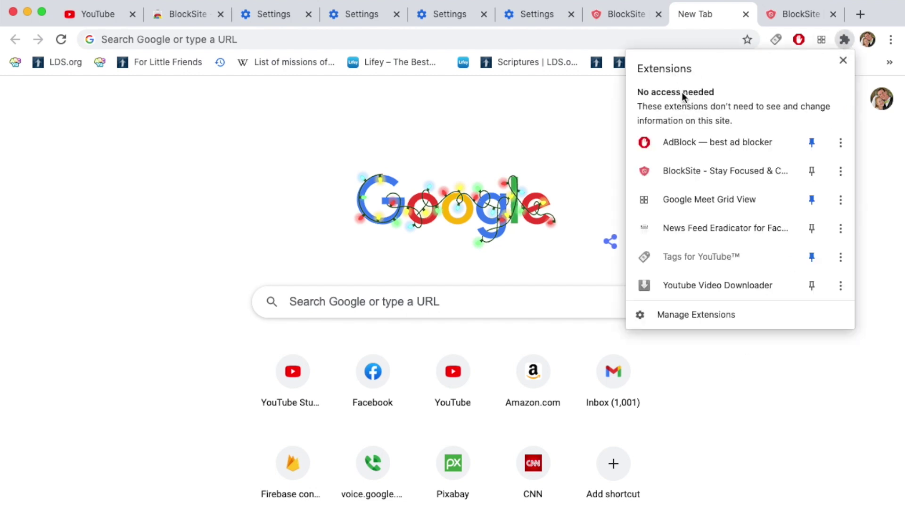
pyautogui.click(680, 172)
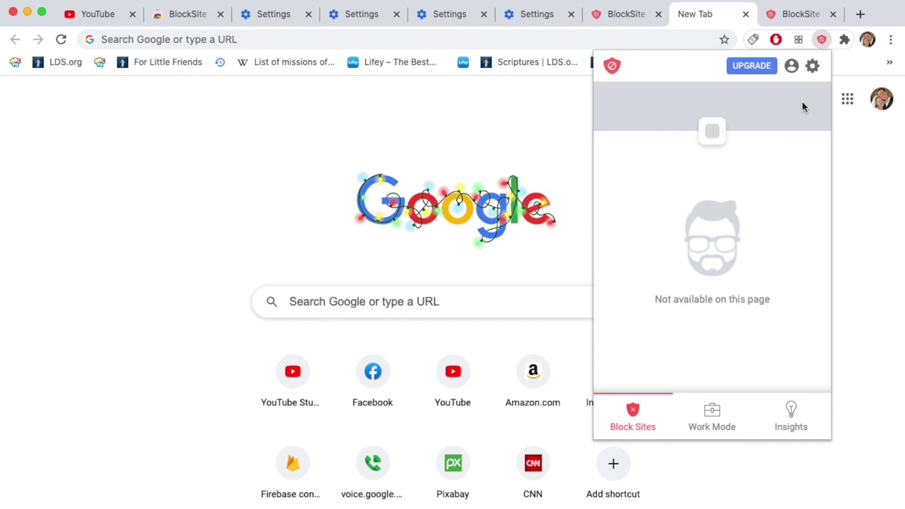
pyautogui.click(813, 66)
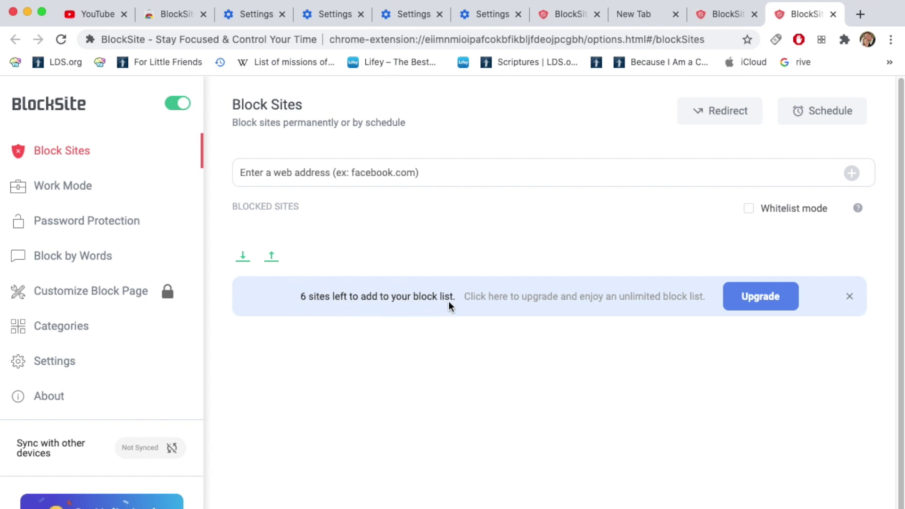
# Step: Add youtube.com to BlockSite's blocked sites list
pyautogui.click(308, 172)
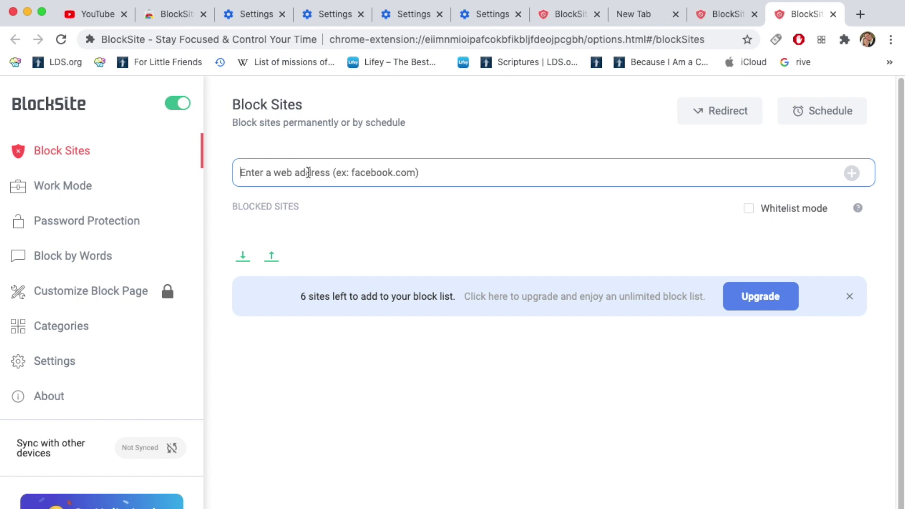
pyautogui.write('youtube.')
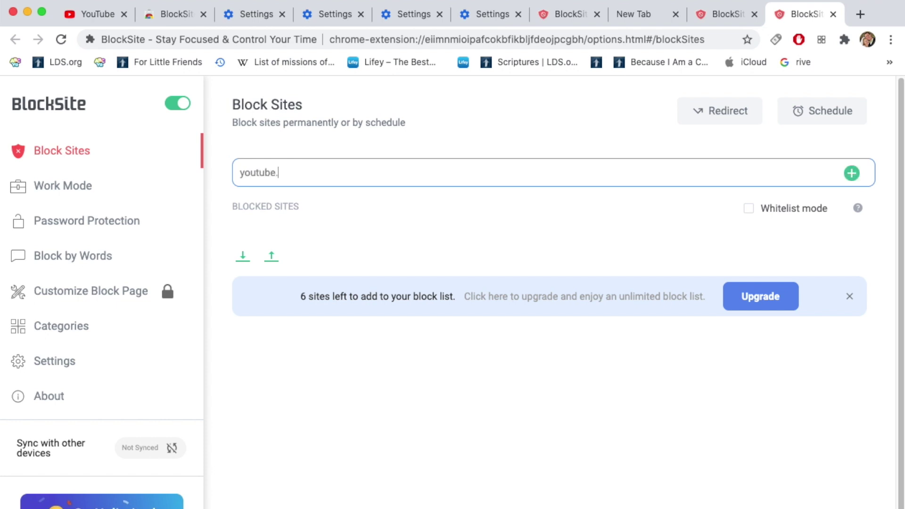
pyautogui.write('com')
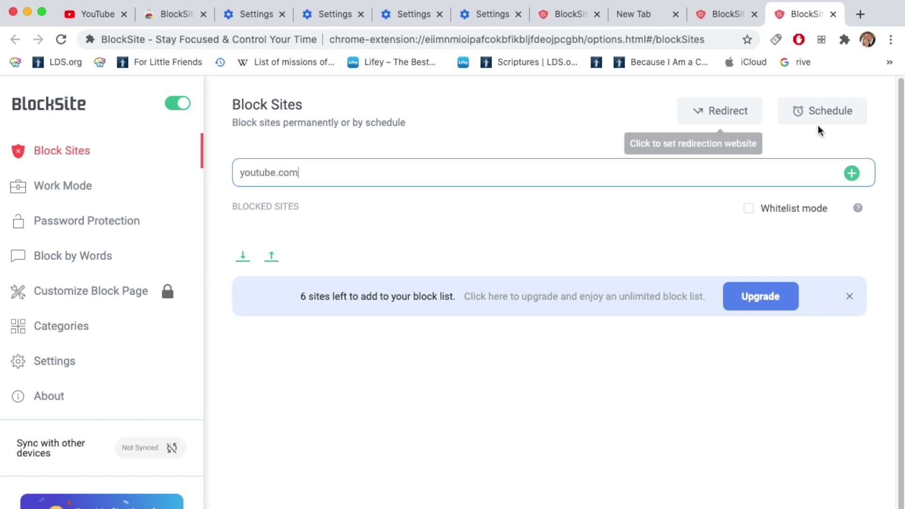
pyautogui.click(851, 174)
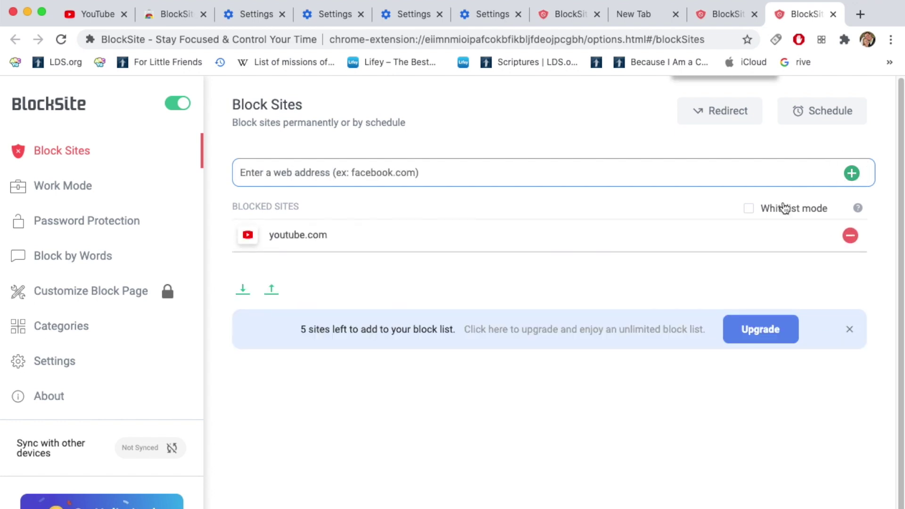
# Step: Visit youtube.com in a new tab to see the 'No way, Jose.' block page
pyautogui.click(859, 14)
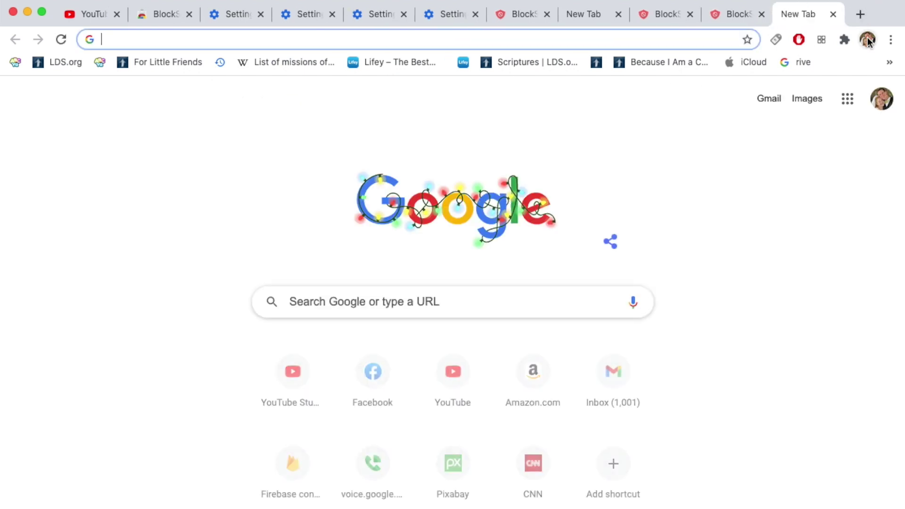
pyautogui.write('youtube.com')
pyautogui.press('Return')
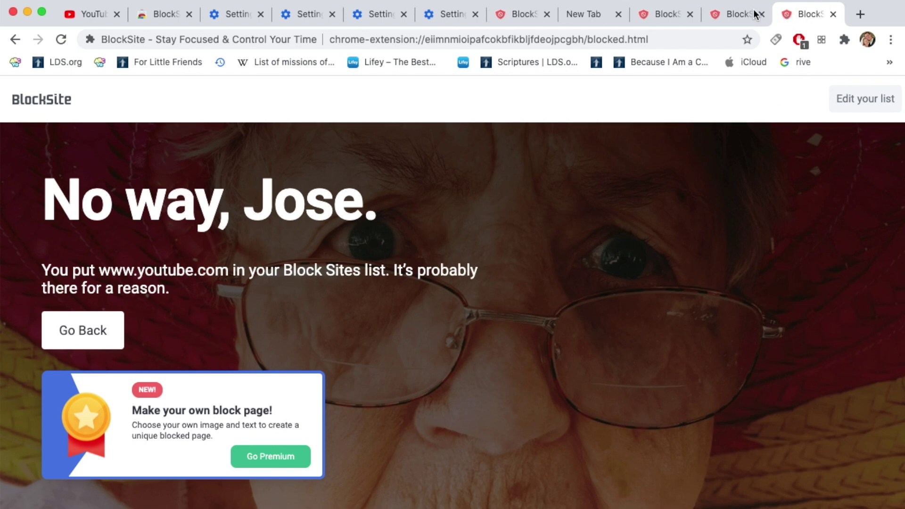
# Step: Remove youtube.com from BlockSite's blocked list and revisit YouTube in the blocked tab
pyautogui.click(737, 15)
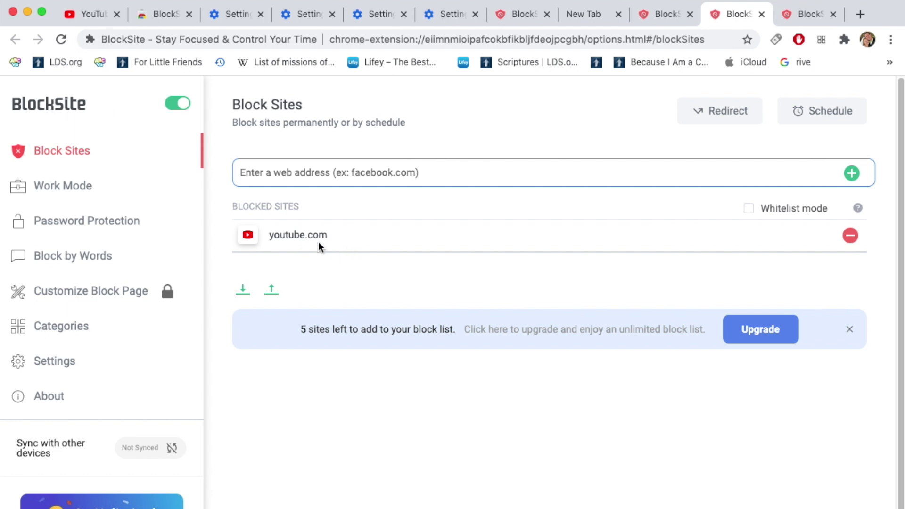
pyautogui.click(850, 236)
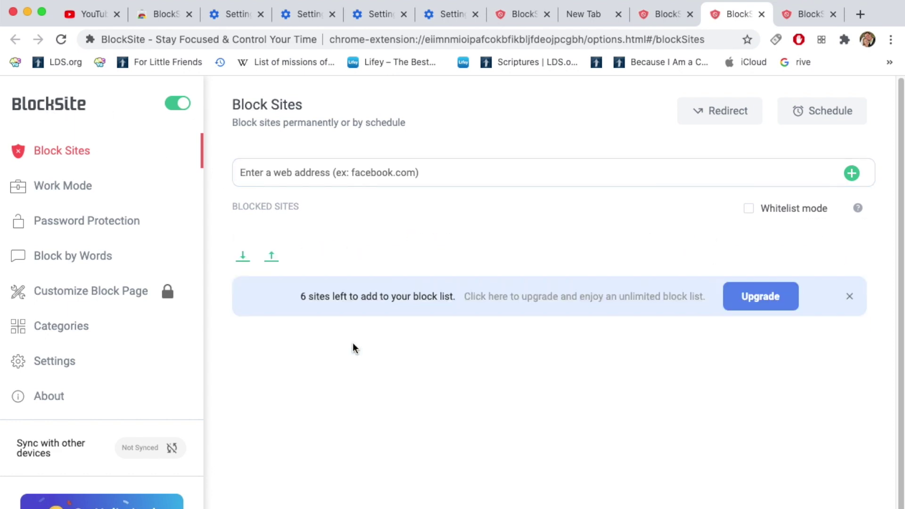
pyautogui.click(808, 15)
pyautogui.click(155, 46)
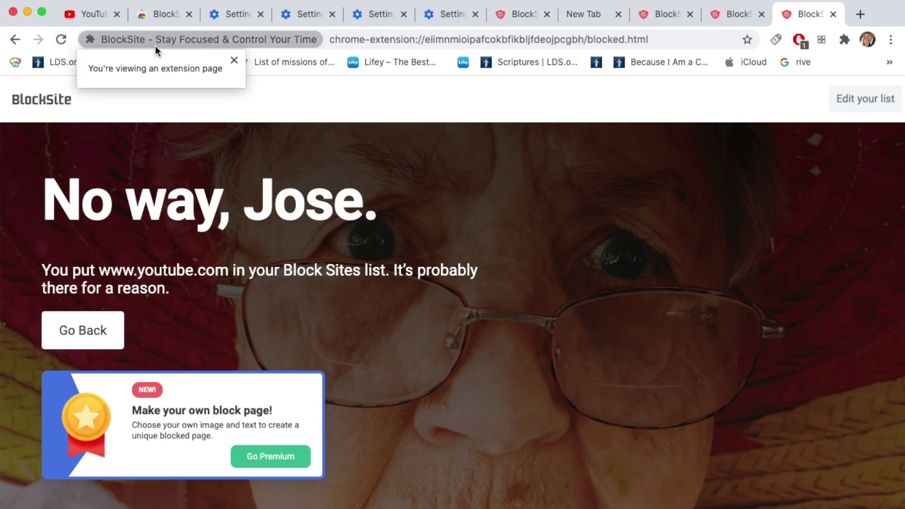
pyautogui.click(413, 41)
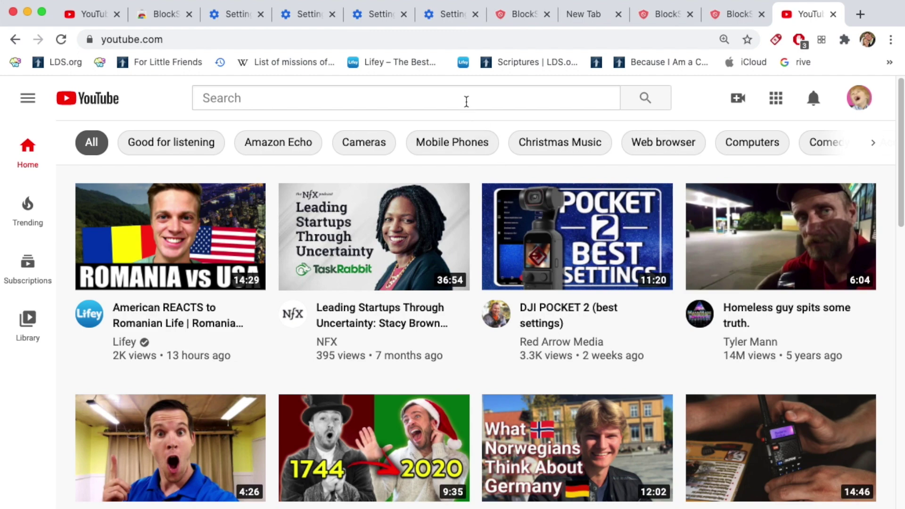
# Step: Review the BlockSite blocked-sites list and the facebook.com site permissions tabs
pyautogui.click(727, 14)
pyautogui.click(655, 13)
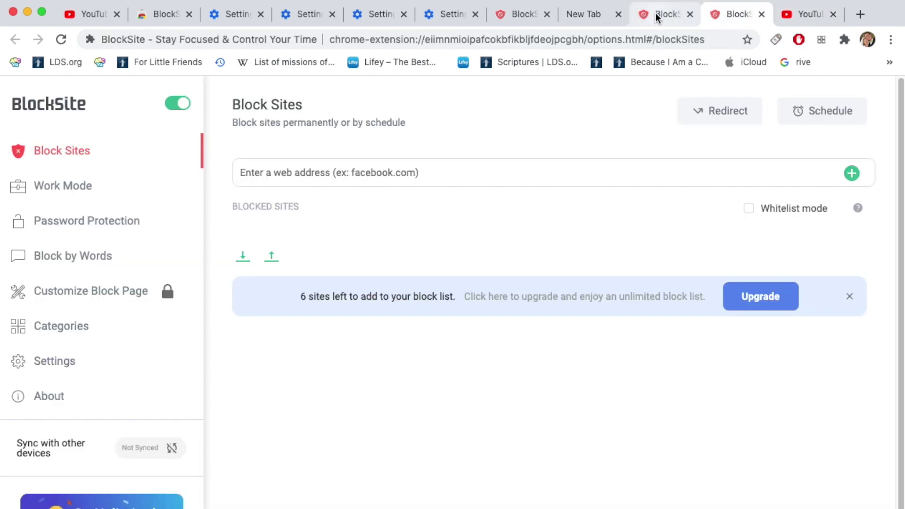
pyautogui.click(228, 15)
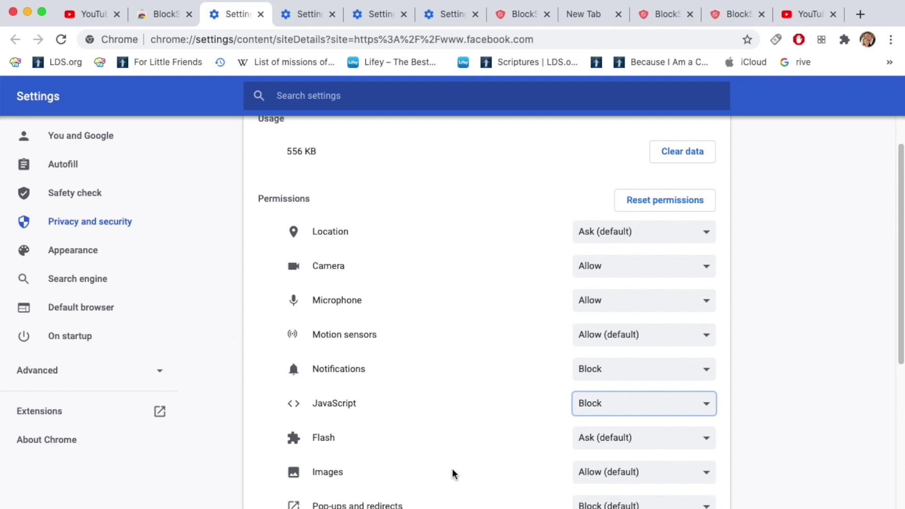
pyautogui.click(806, 14)
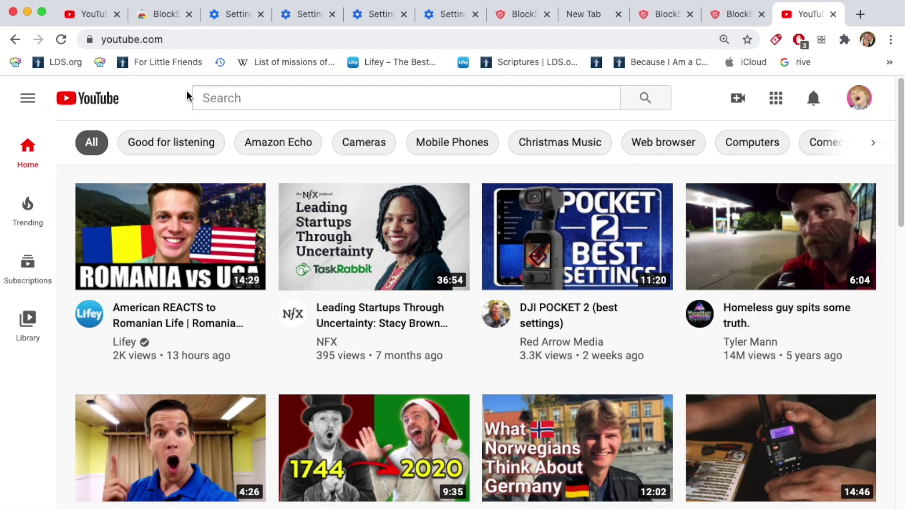
pyautogui.click(91, 41)
pyautogui.click(160, 281)
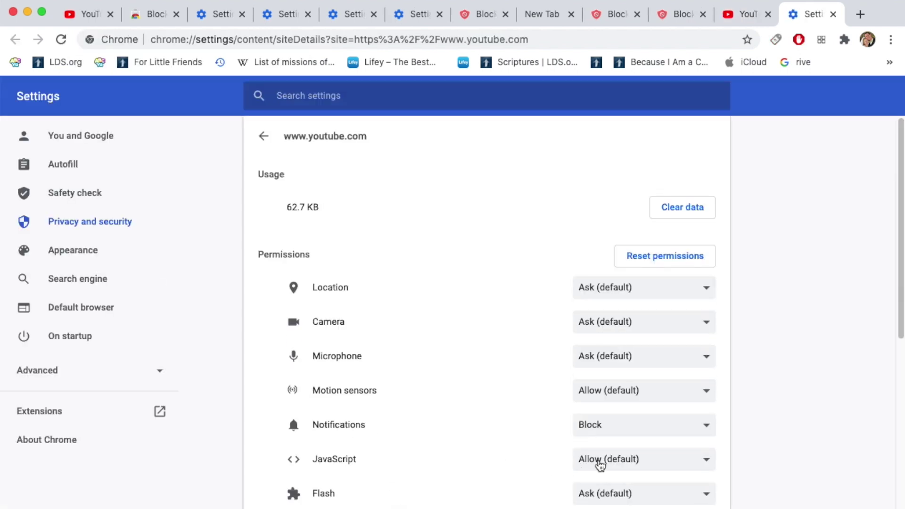
pyautogui.scroll(-3, 518, 438)
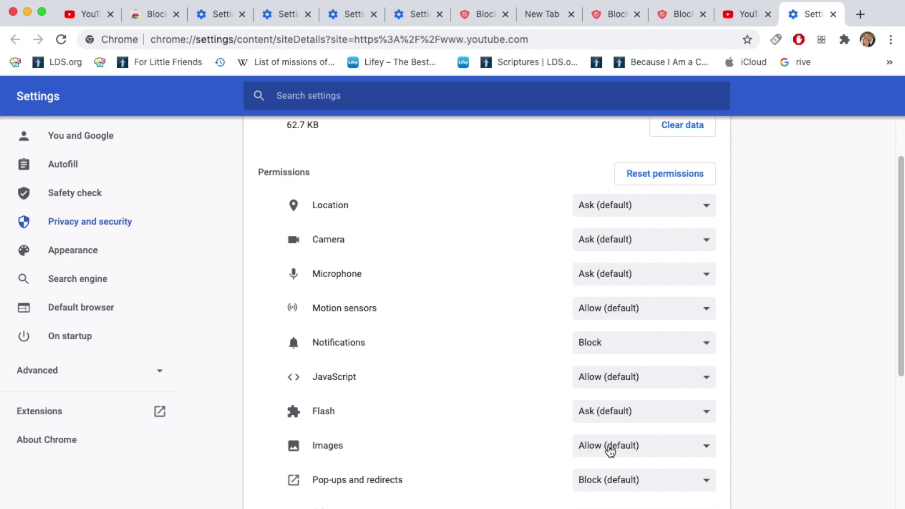
# Step: Change youtube.com's Images permission to Block, reload YouTube, then return to its site settings
pyautogui.click(601, 453)
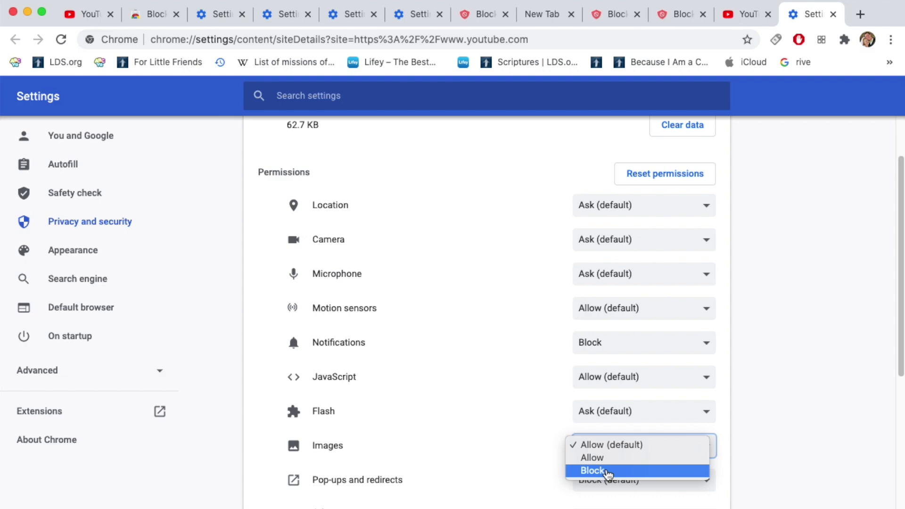
pyautogui.click(608, 471)
pyautogui.click(747, 14)
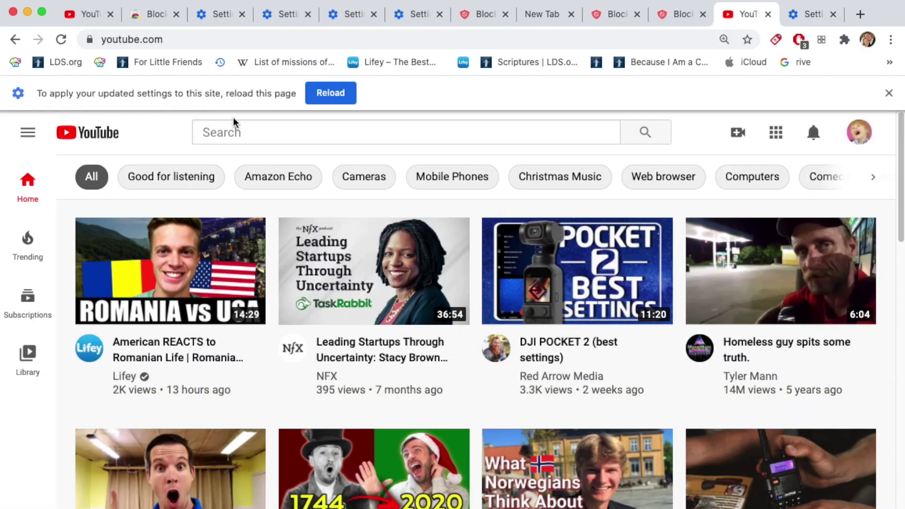
pyautogui.click(61, 39)
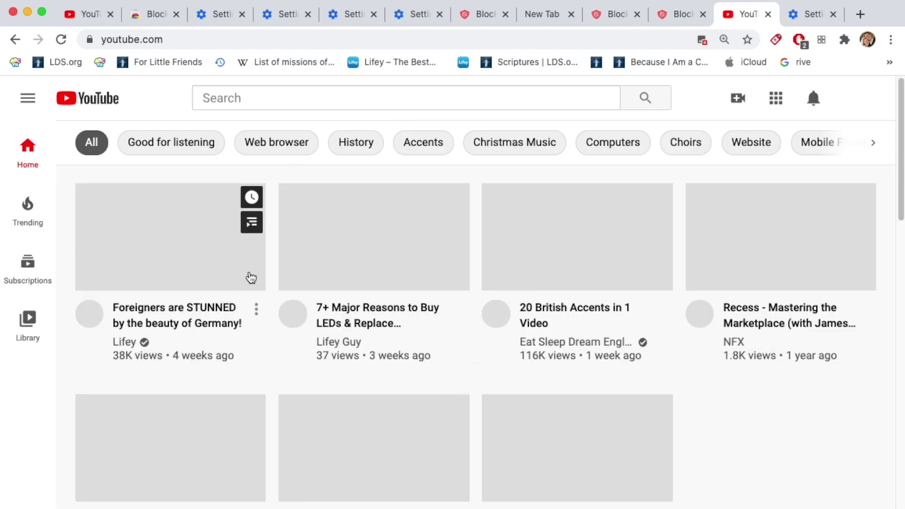
pyautogui.hotkey('ctrl', 'Tab')
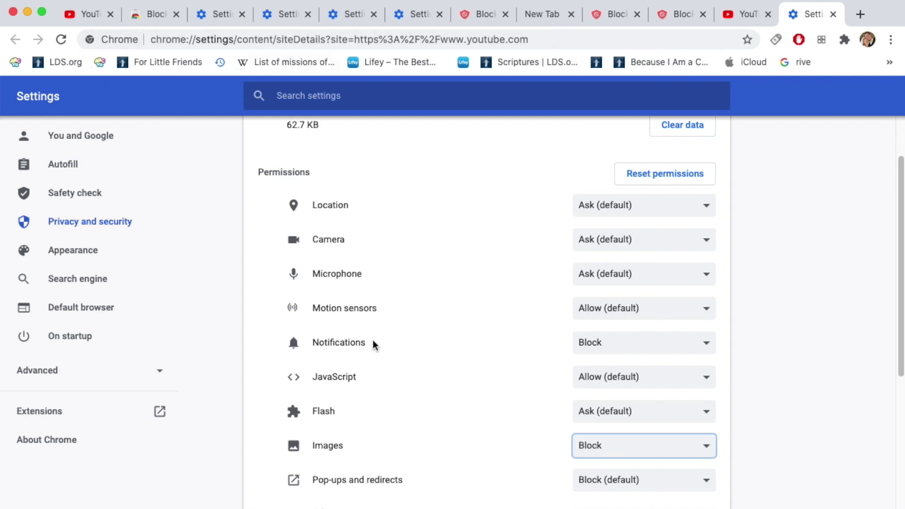
pyautogui.scroll(2, 377, 306)
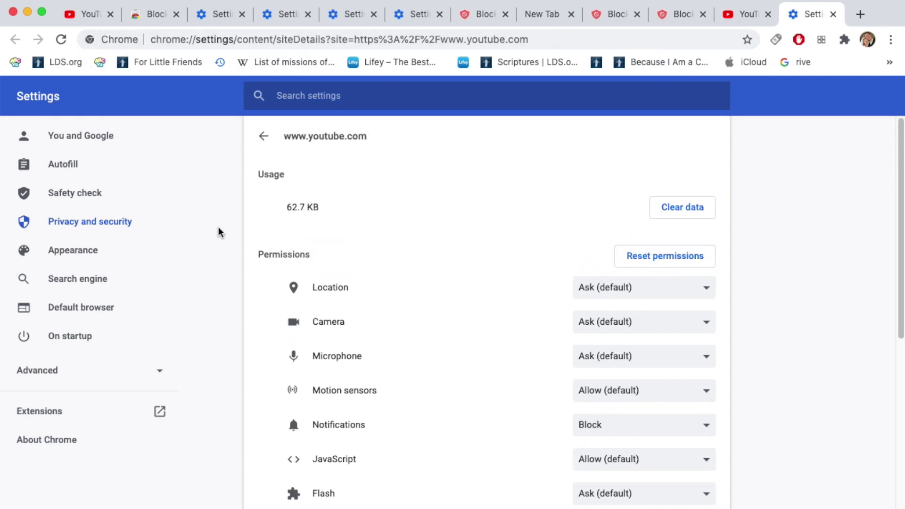